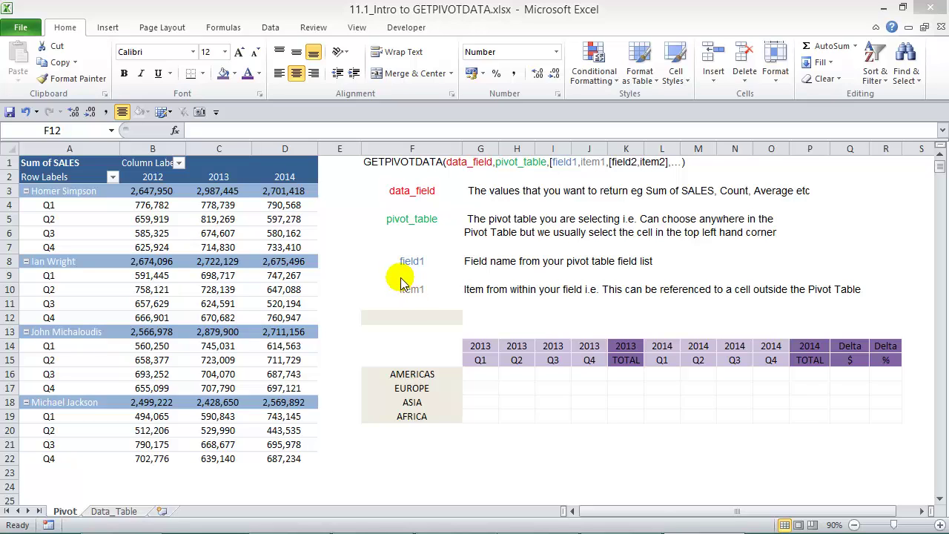
# Step: Make E4 add the salesperson's 2013 Q1 and 2014 Q1 pivot sales, returning 1569307
pyautogui.click(343, 212)
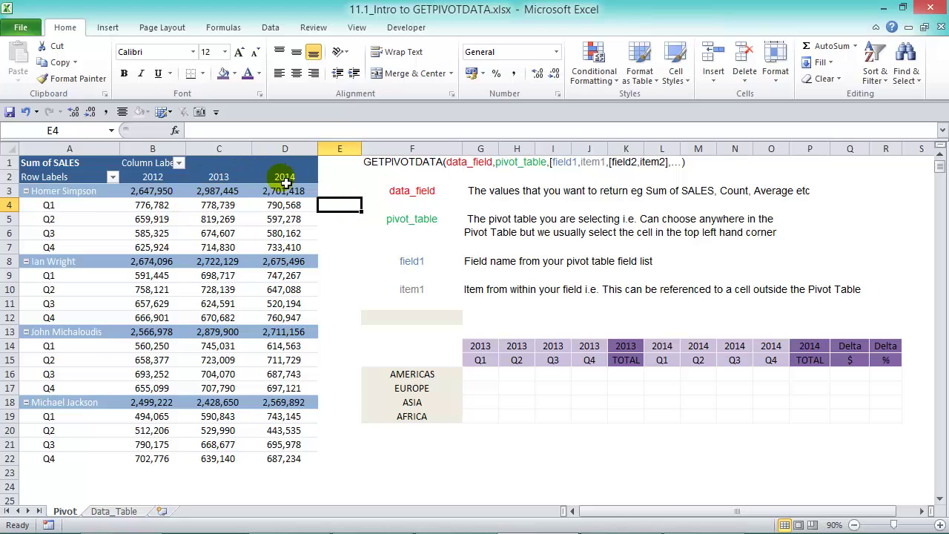
pyautogui.write('+')
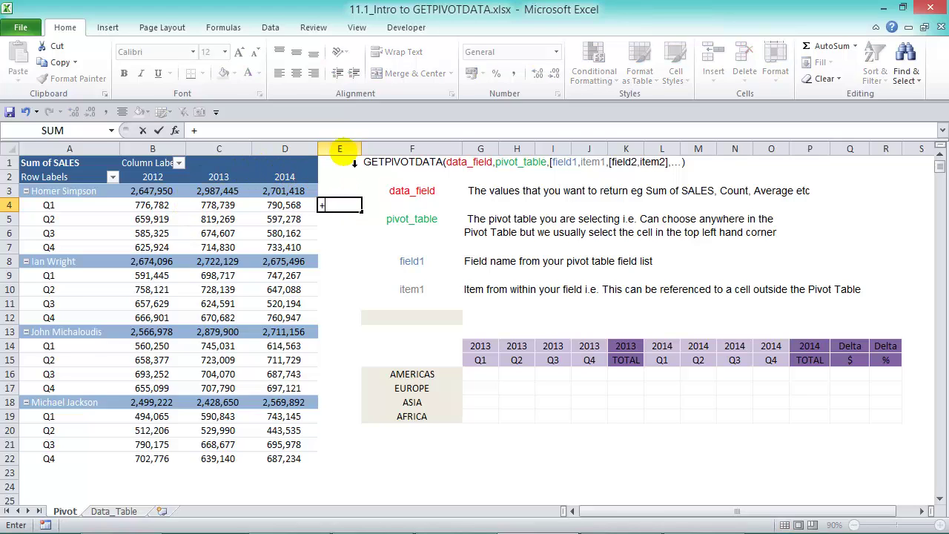
pyautogui.click(223, 205)
pyautogui.write('+')
pyautogui.click(285, 205)
pyautogui.press('Return')
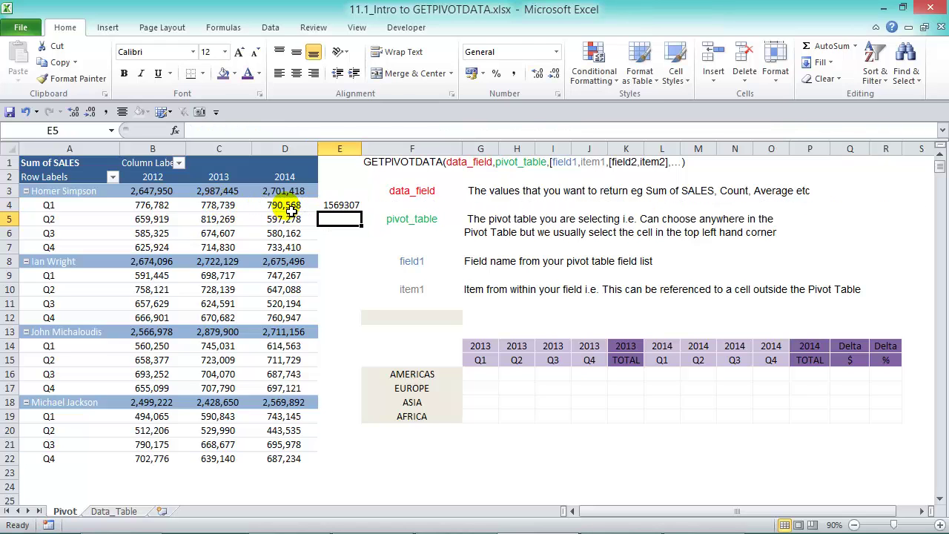
# Step: Fill the E4 formula down column E, then undo the fill
pyautogui.click(340, 207)
pyautogui.moveTo(362, 212); pyautogui.dragTo(361, 465)
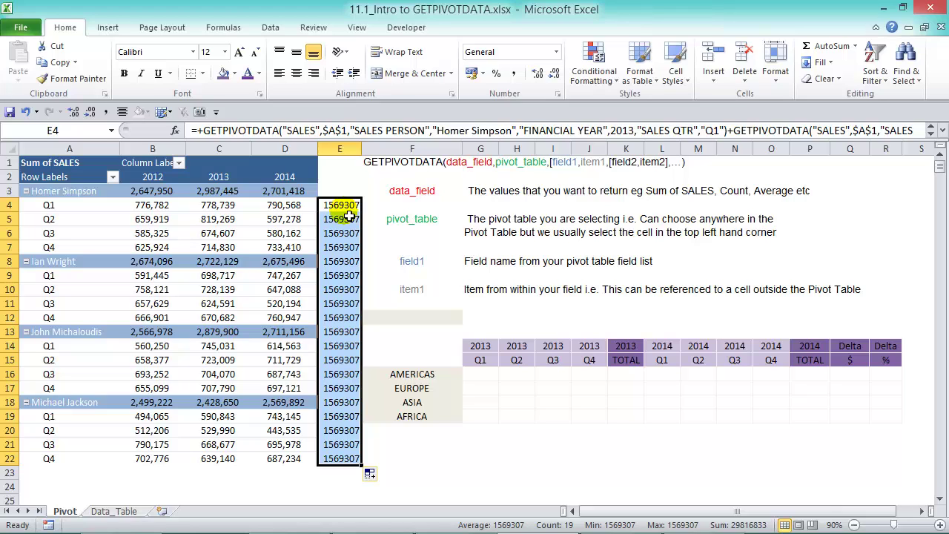
pyautogui.hotkey('ctrl', 'z')
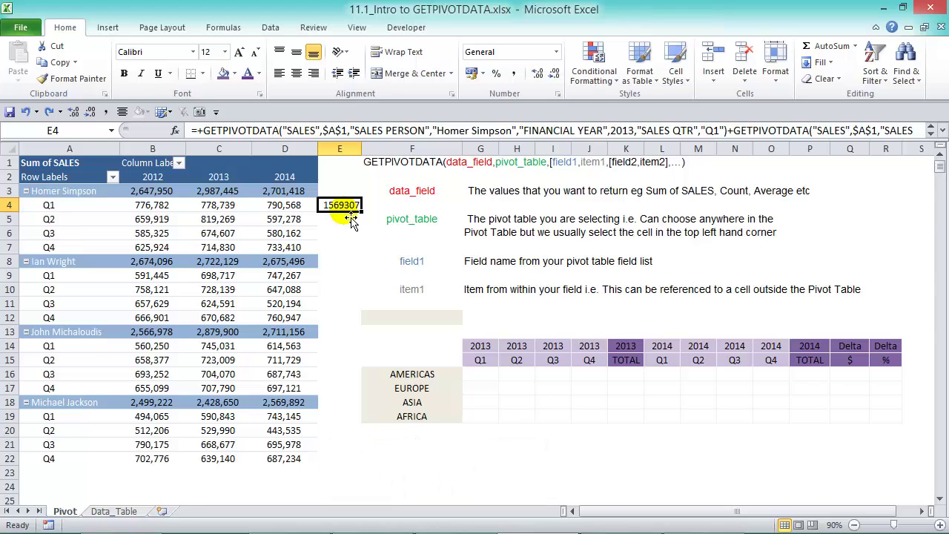
# Step: Turn off Generate GetPivotData in the PivotTable options
pyautogui.click(284, 207)
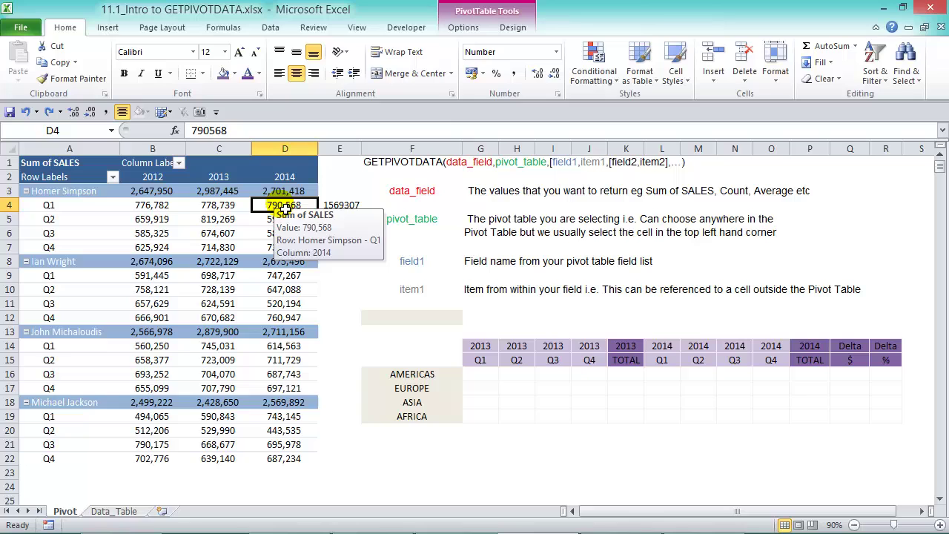
pyautogui.click(464, 27)
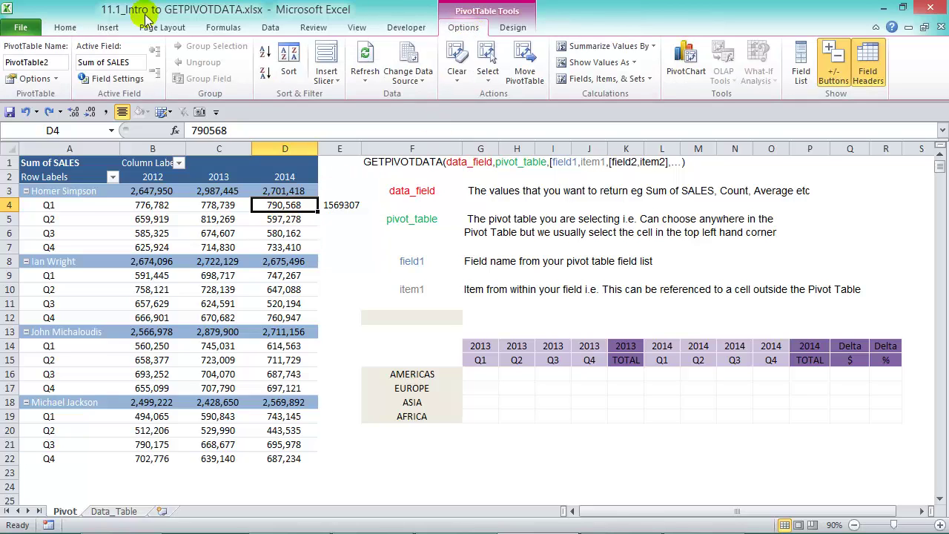
pyautogui.click(56, 79)
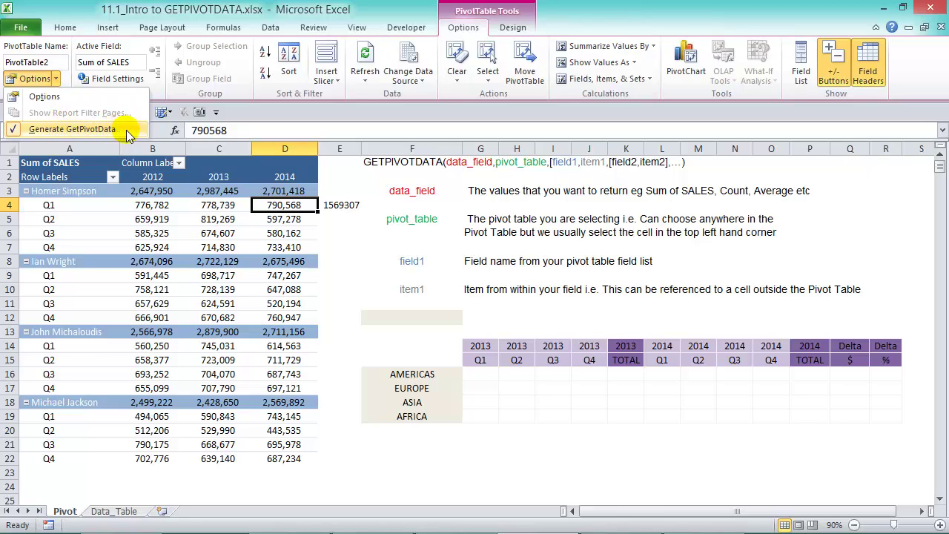
pyautogui.click(14, 132)
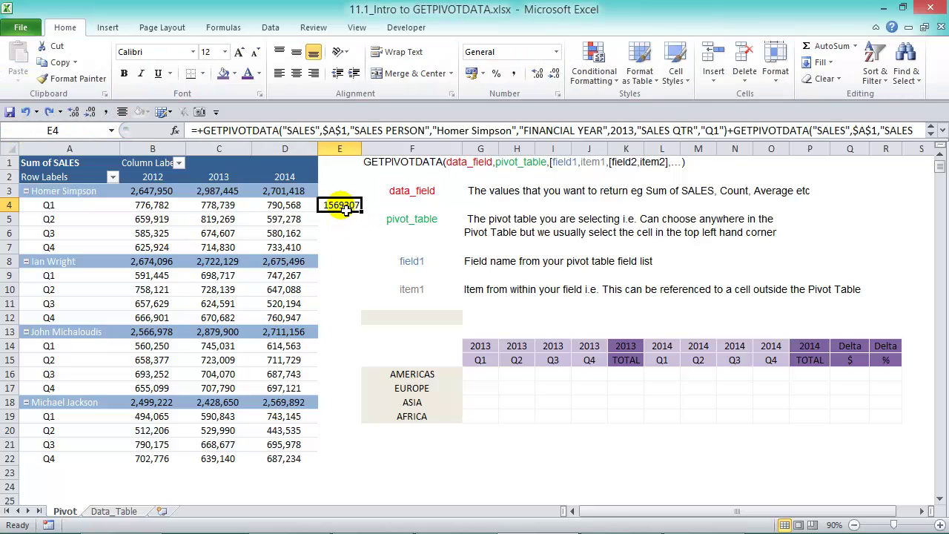
# Step: Enter =+D5 in E5 as a plain reference, showing 597,278
pyautogui.press('Return')
pyautogui.write('+')
pyautogui.press('Left')
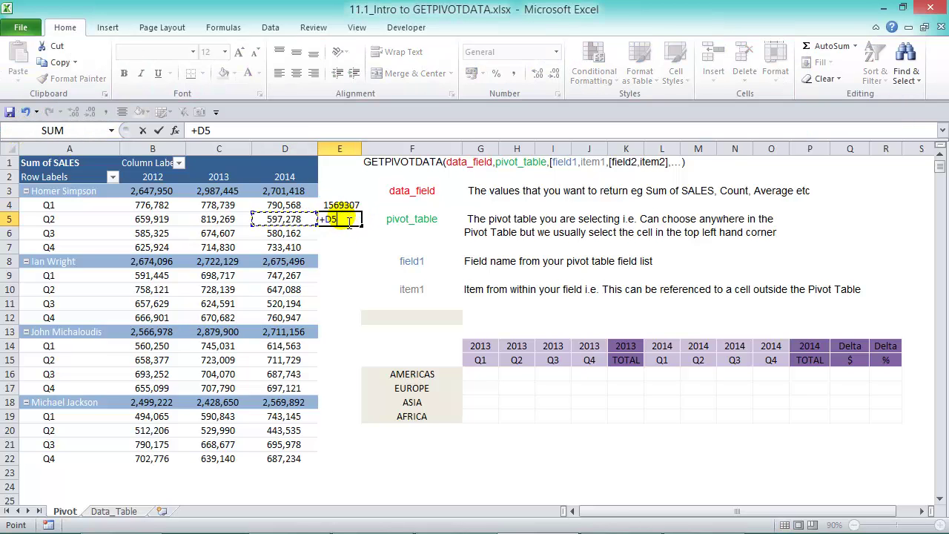
pyautogui.press('Return')
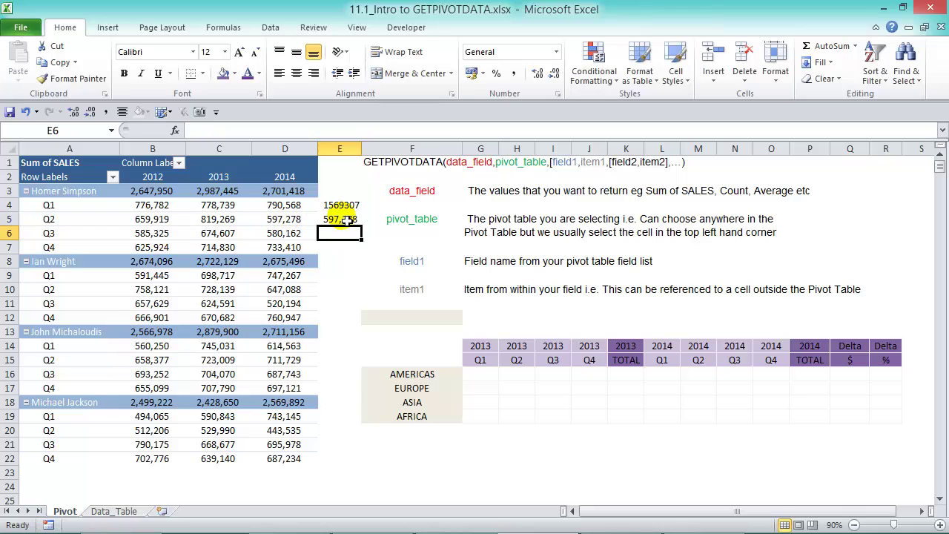
pyautogui.click(347, 220)
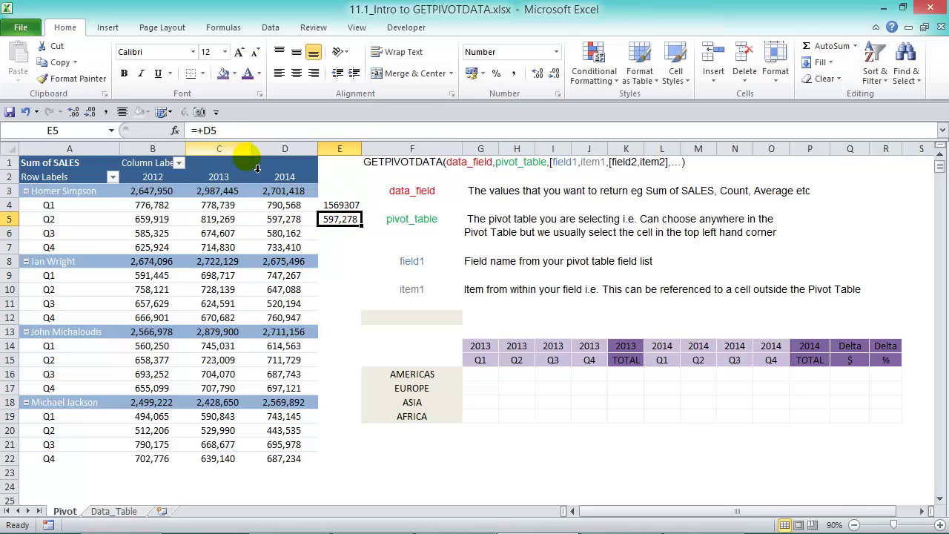
pyautogui.press('Left')
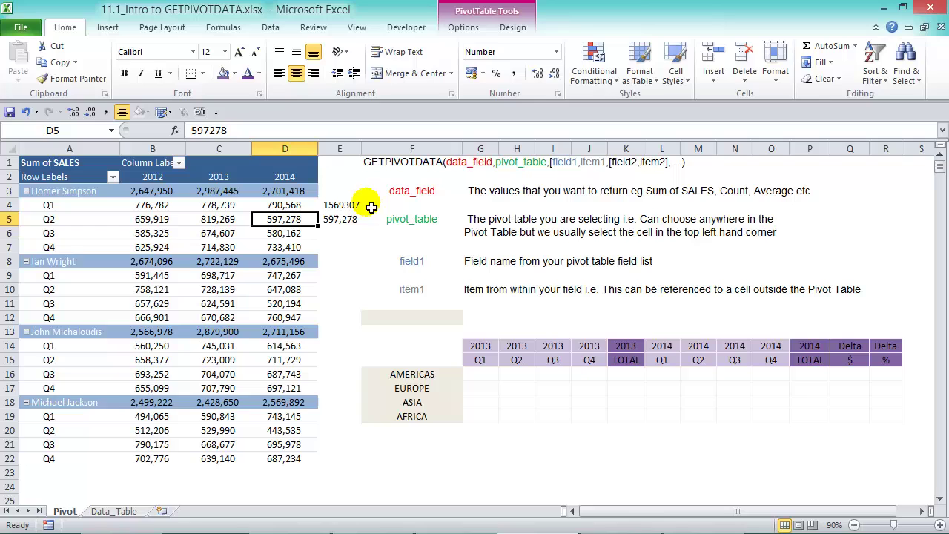
# Step: Turn Generate GetPivotData back on and confirm it is enabled
pyautogui.click(478, 28)
pyautogui.click(55, 78)
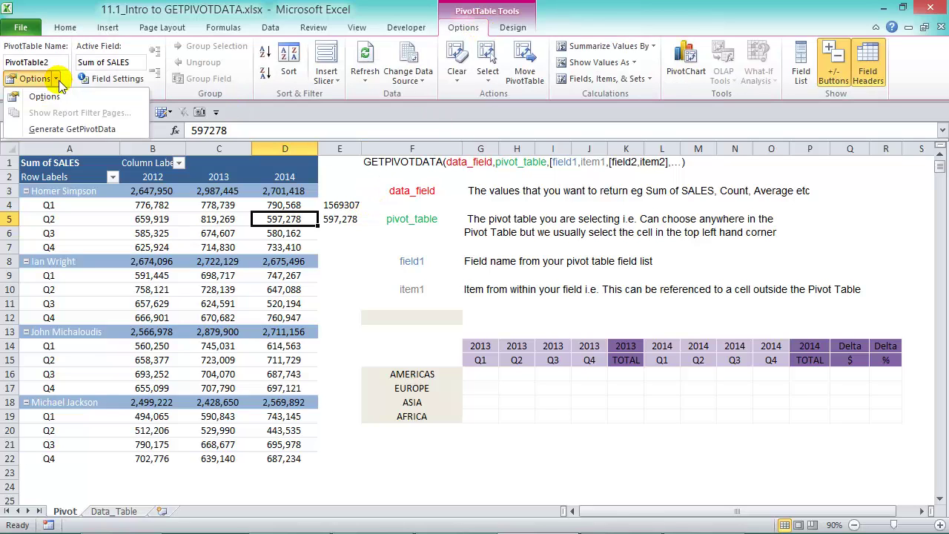
pyautogui.click(75, 130)
pyautogui.click(57, 78)
pyautogui.click(57, 78)
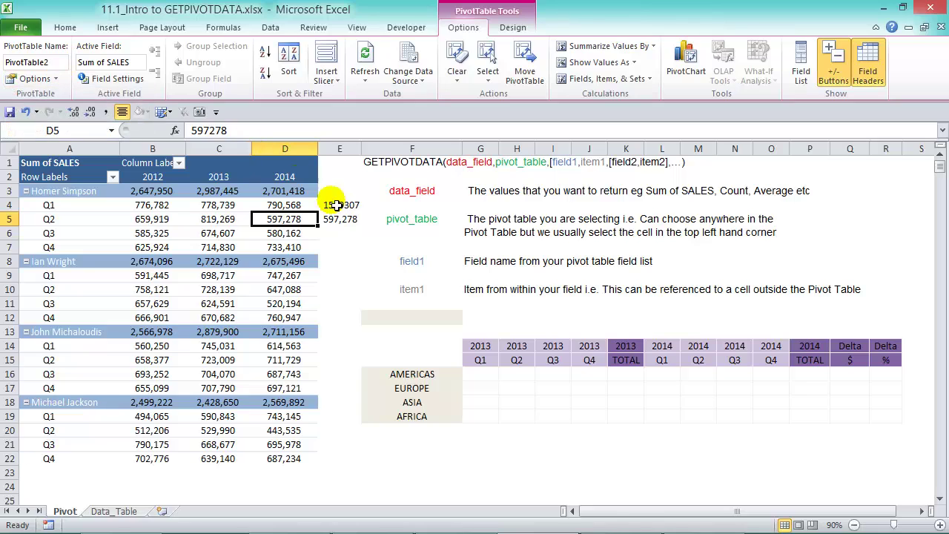
# Step: Enter a GETPIVOTDATA formula in F12 pulling the salesperson's 2014 Q4 pivot sales
pyautogui.click(423, 315)
pyautogui.write('+')
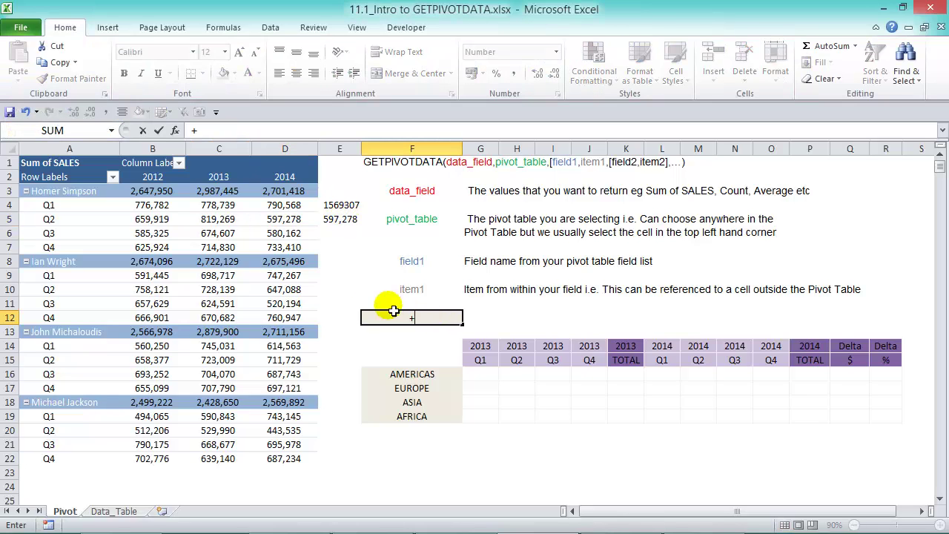
pyautogui.click(291, 319)
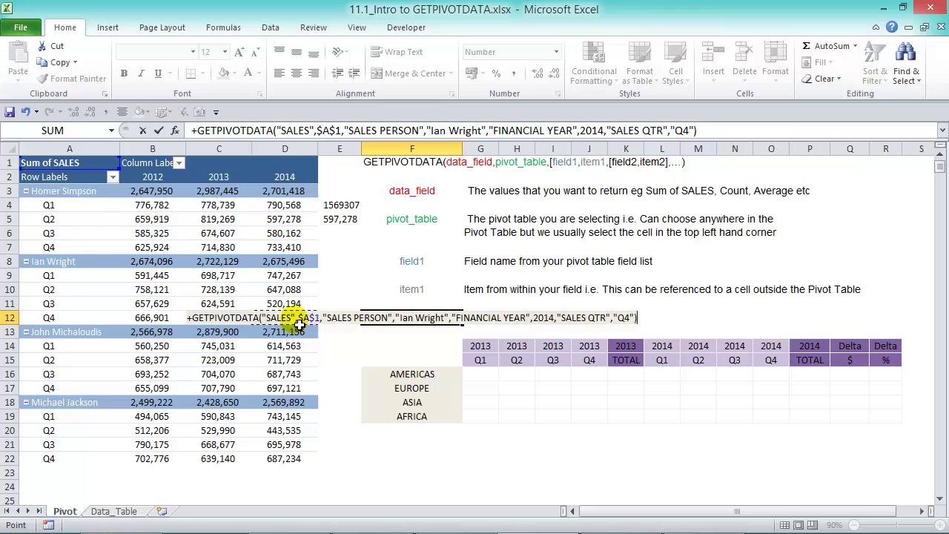
pyautogui.press('Return')
# Step: Edit F12's formula, read the GETPIVOTDATA help page, then close it
pyautogui.click(408, 320)
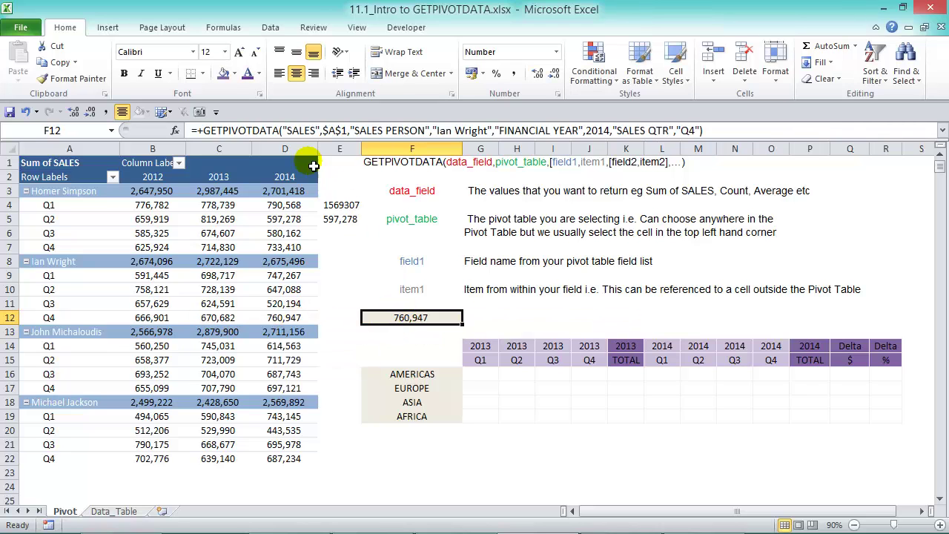
pyautogui.click(261, 136)
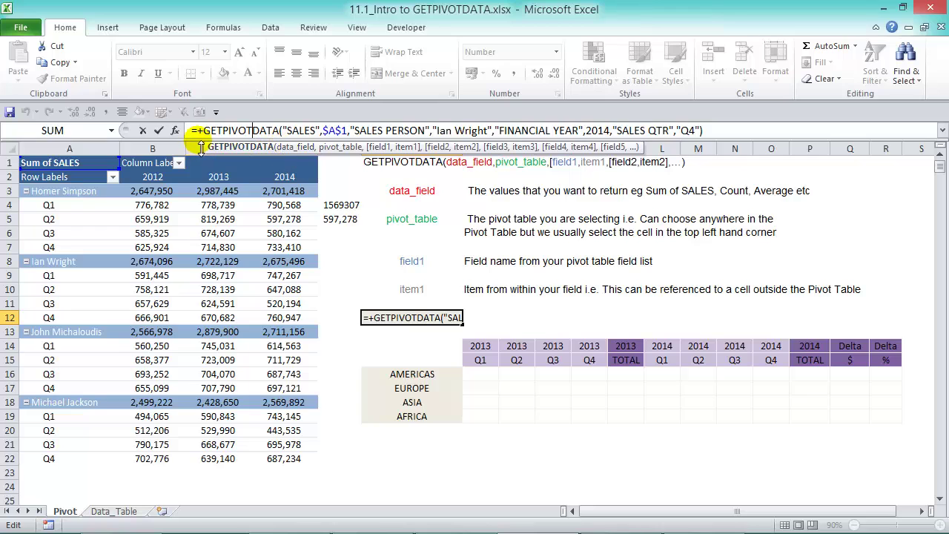
pyautogui.moveTo(206, 155); pyautogui.dragTo(214, 89)
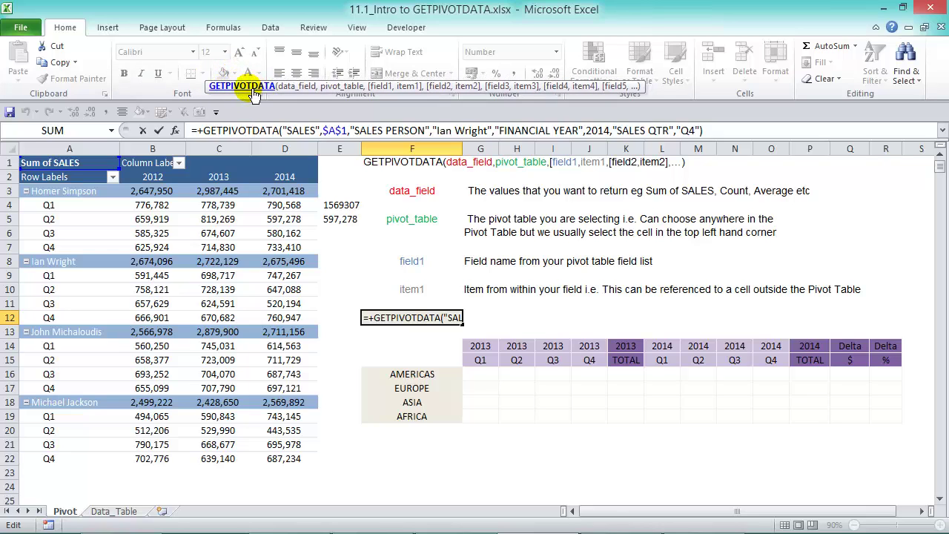
pyautogui.click(245, 87)
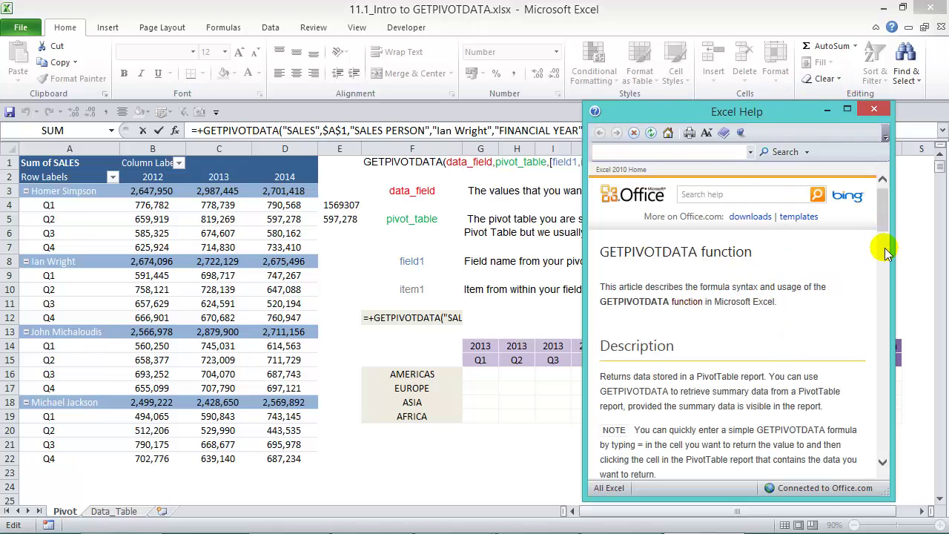
pyautogui.scroll(-2, 884, 237)
pyautogui.moveTo(884, 237); pyautogui.dragTo(884, 352)
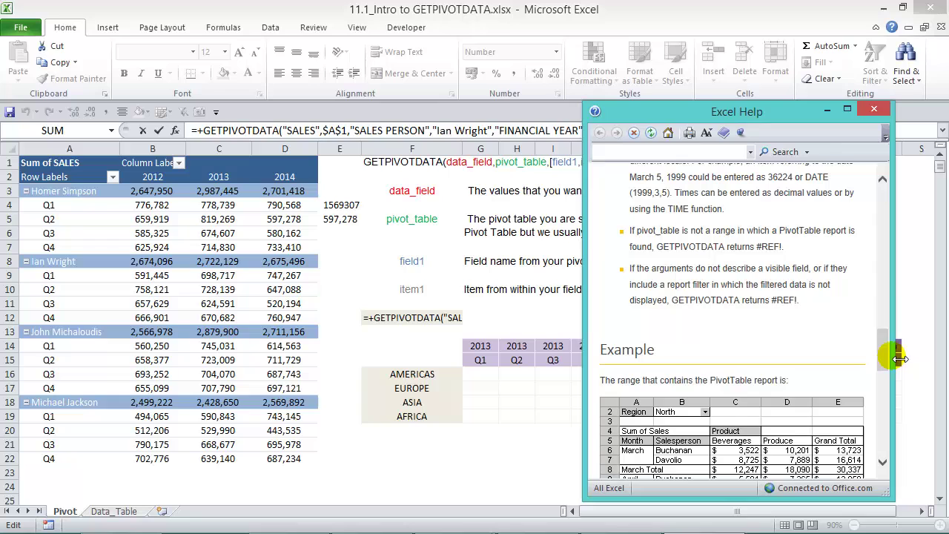
pyautogui.click(873, 111)
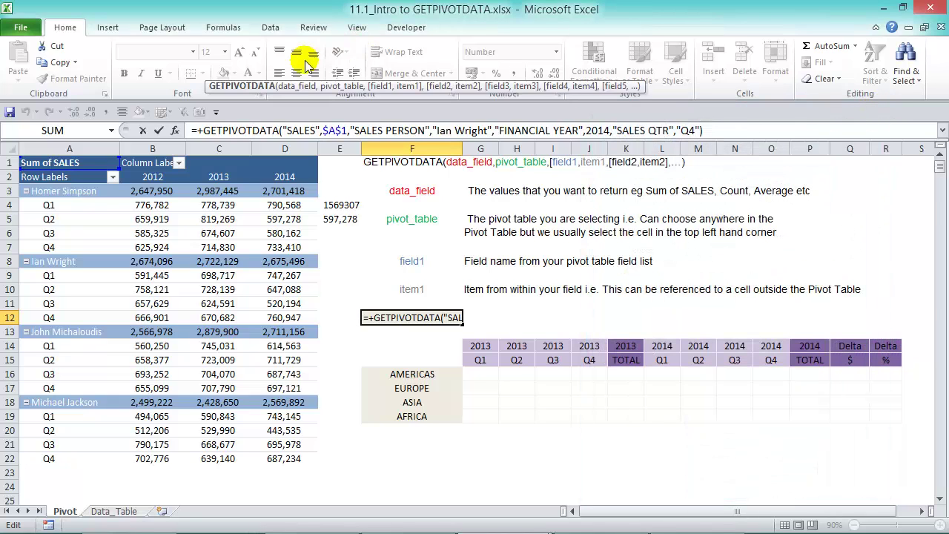
pyautogui.click(302, 87)
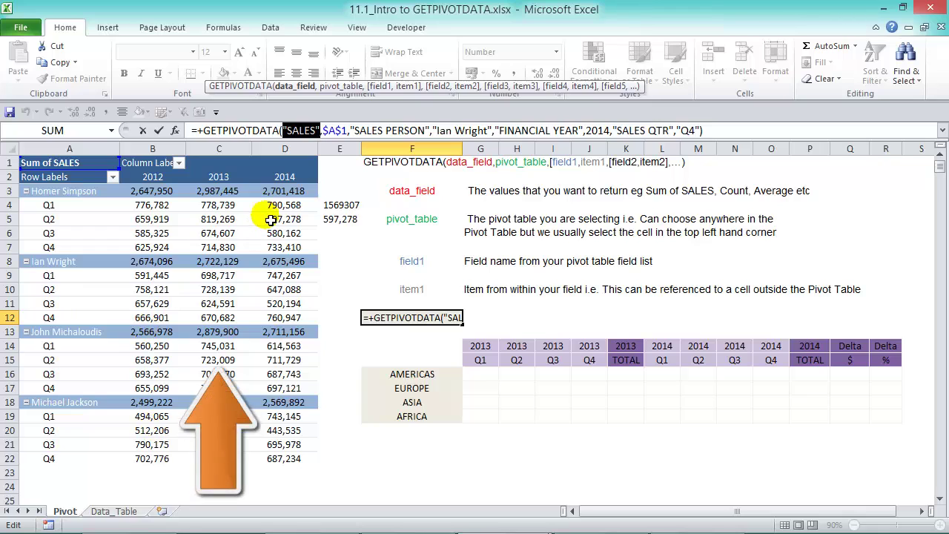
pyautogui.click(341, 86)
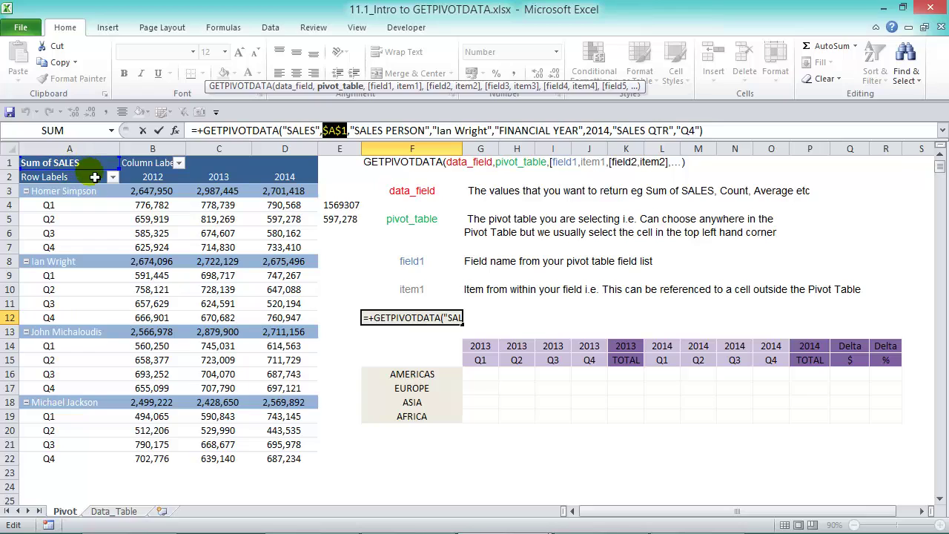
pyautogui.click(384, 86)
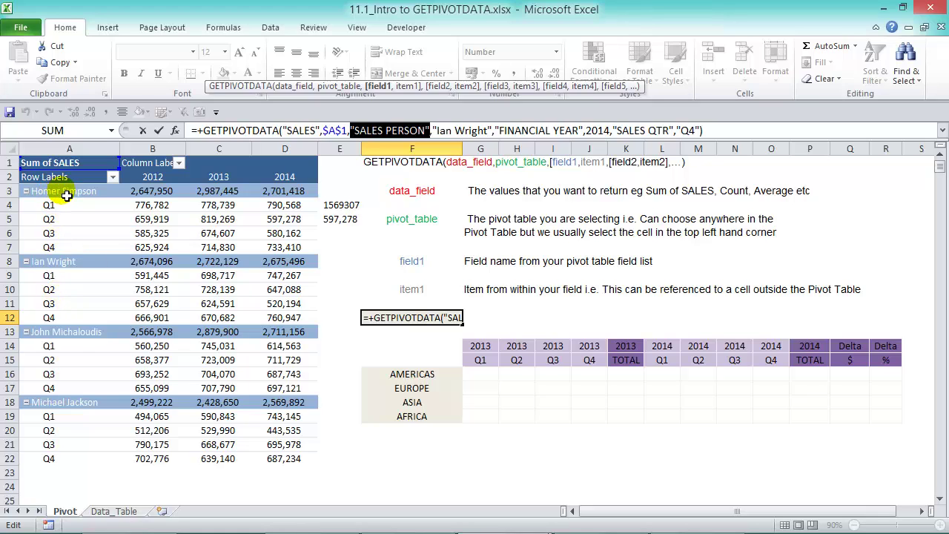
# Step: Finish F12's GETPIVOTDATA with salesperson, FINANCIAL YEAR 2014 and SALES QTR Q4, returning 760,947
pyautogui.click(407, 87)
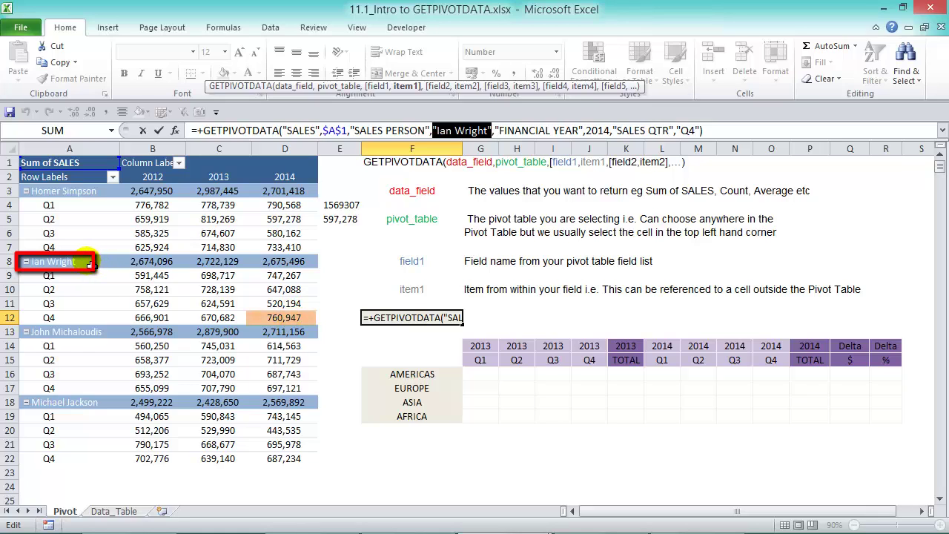
pyautogui.click(437, 86)
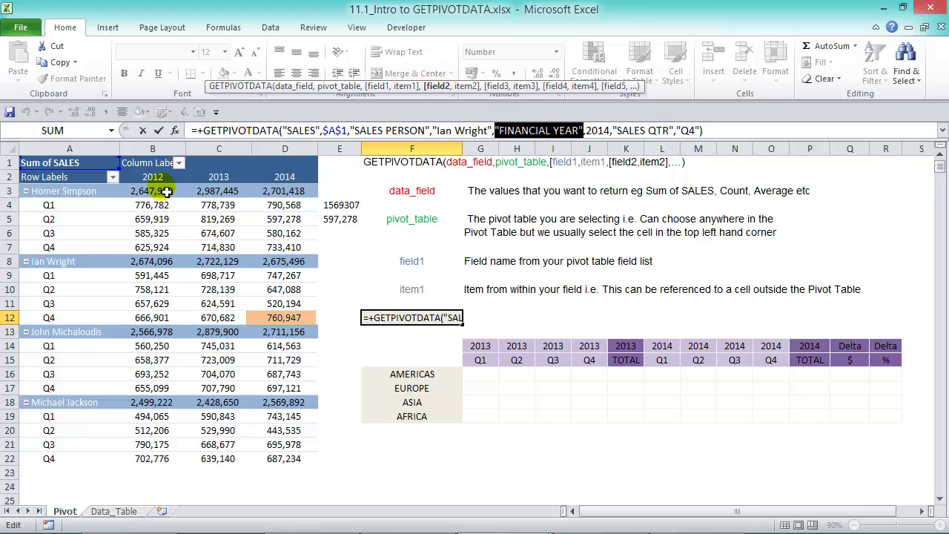
pyautogui.click(465, 86)
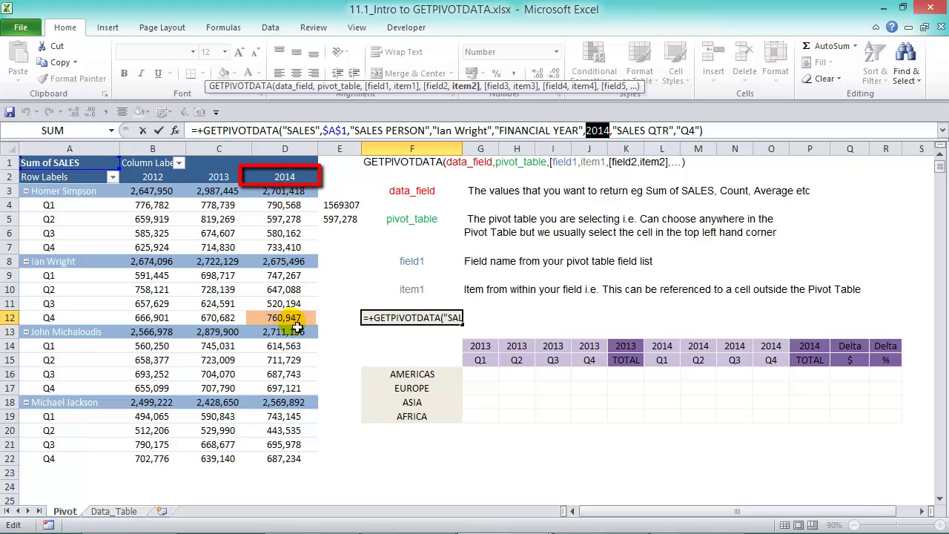
pyautogui.click(496, 87)
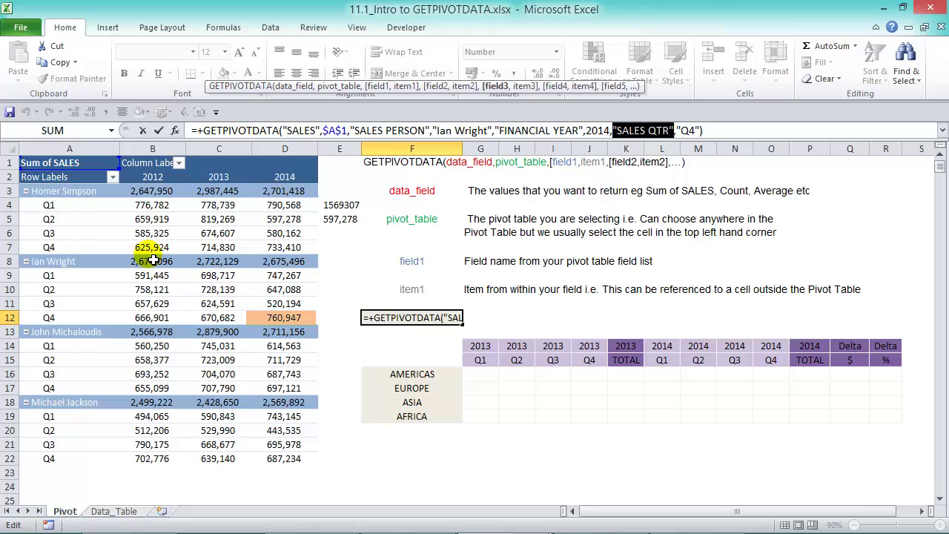
pyautogui.click(525, 87)
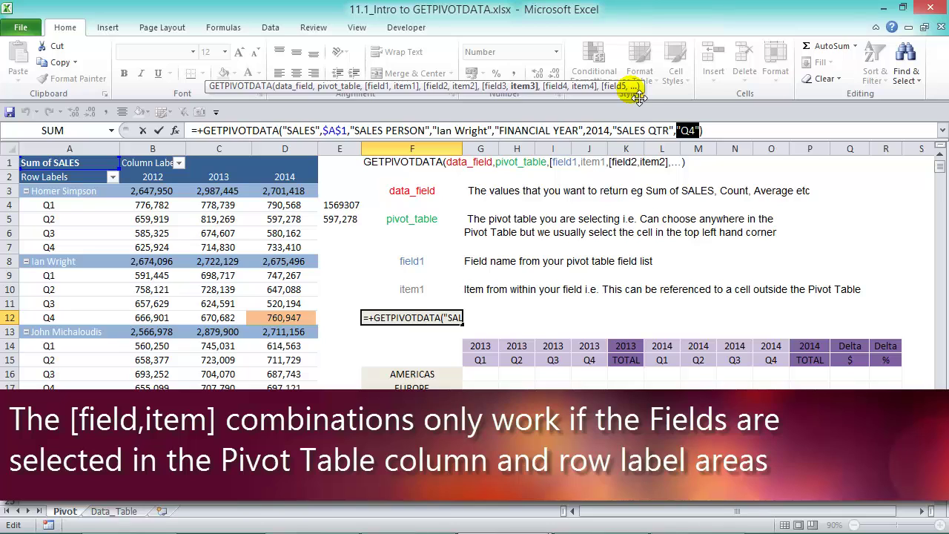
pyautogui.click(159, 131)
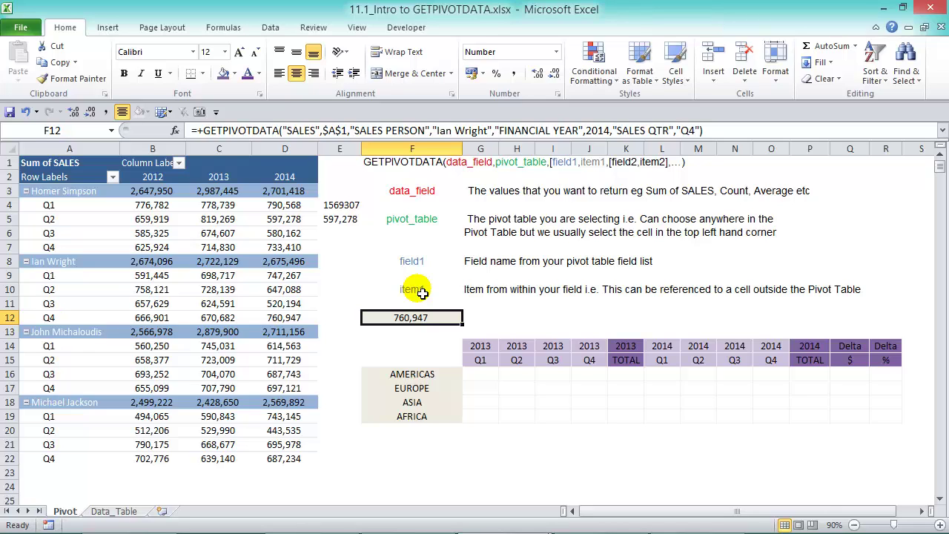
# Step: Change the F12 formula's year from 2014 to 2013 and quarter from Q4 to Q3
pyautogui.doubleClick(597, 130)
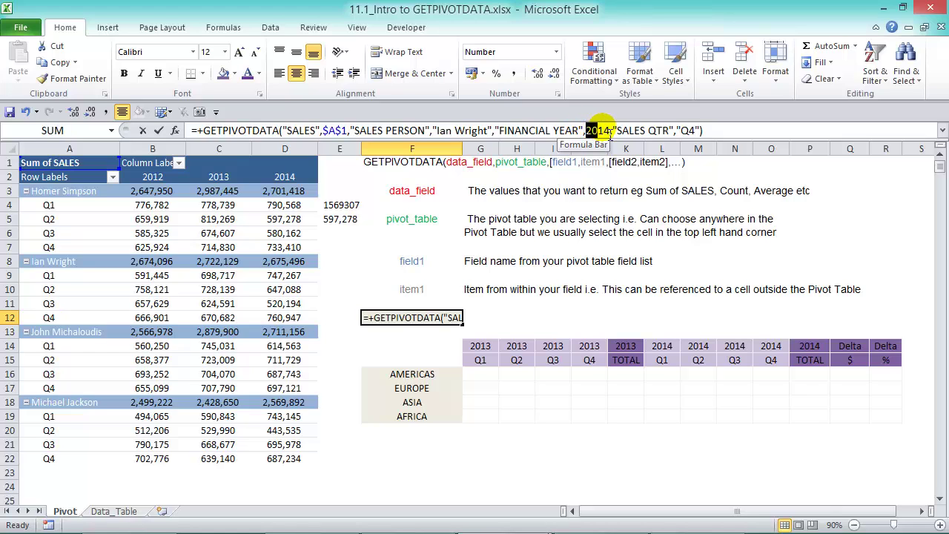
pyautogui.write('2013')
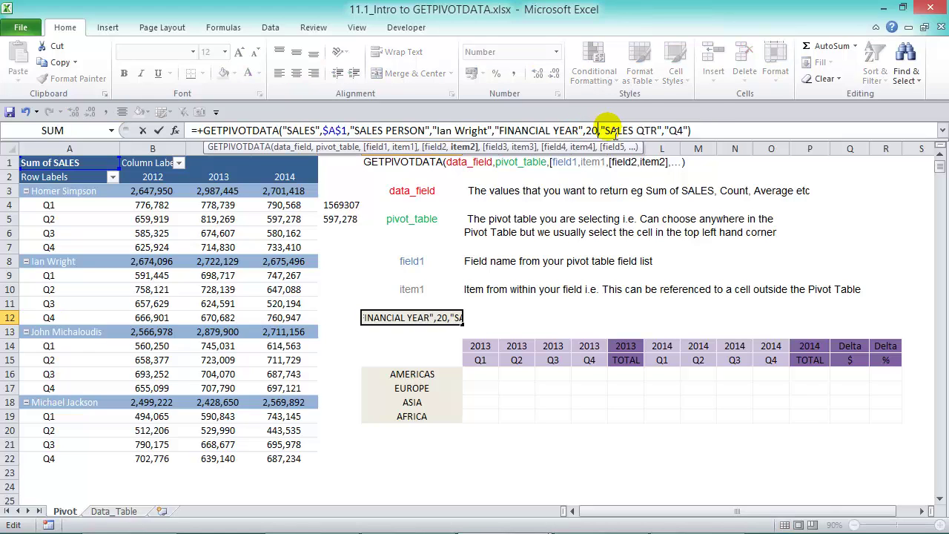
pyautogui.press('Return')
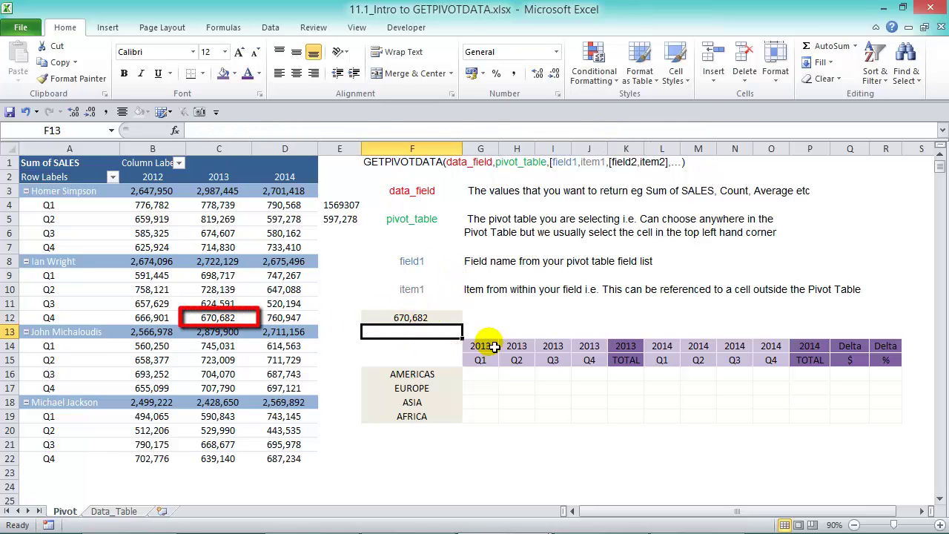
pyautogui.click(453, 324)
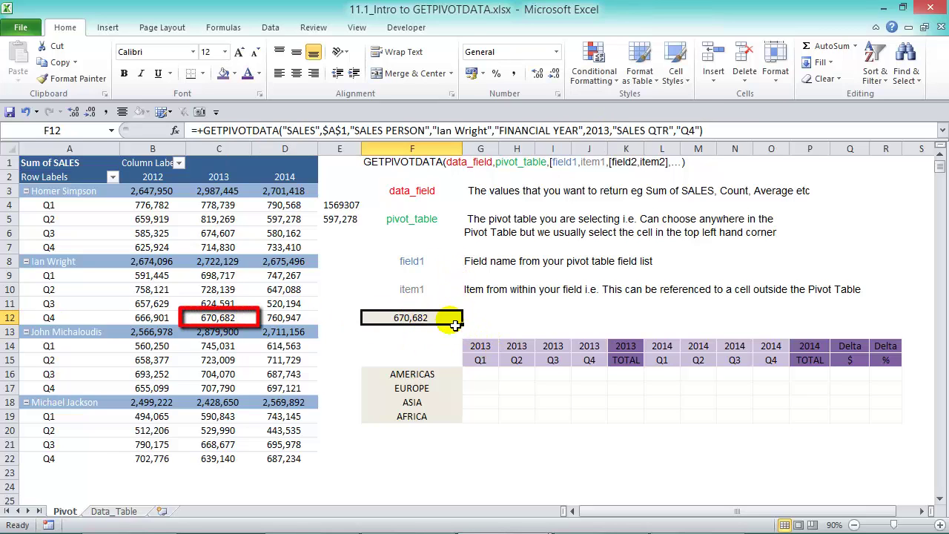
pyautogui.doubleClick(690, 131)
pyautogui.write('Q3')
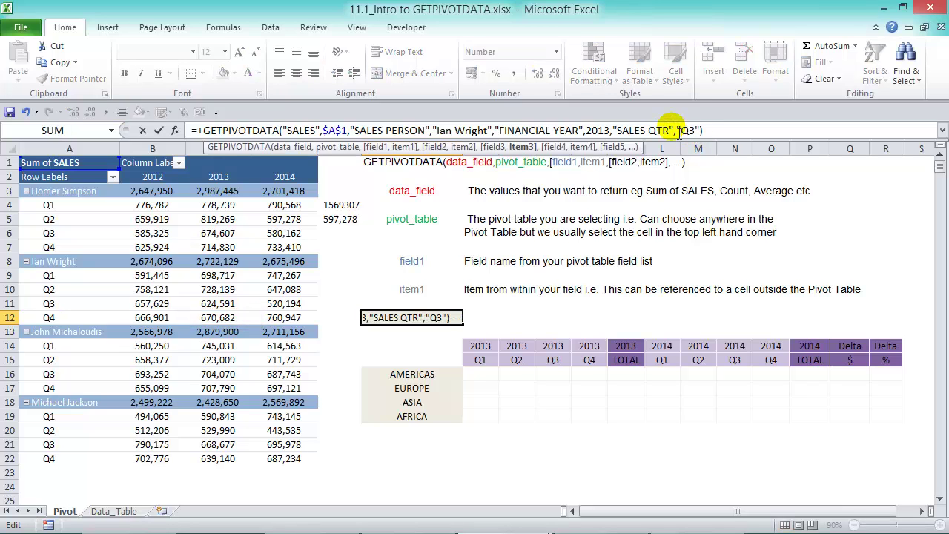
pyautogui.press('Return')
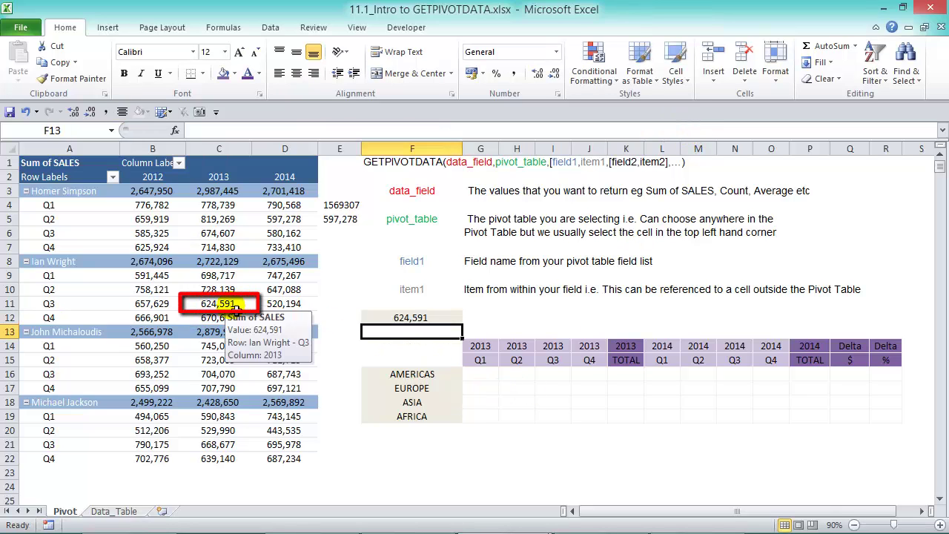
# Step: Replace the salesperson in F12's formula with the third salesperson, returning 704,070
pyautogui.click(400, 317)
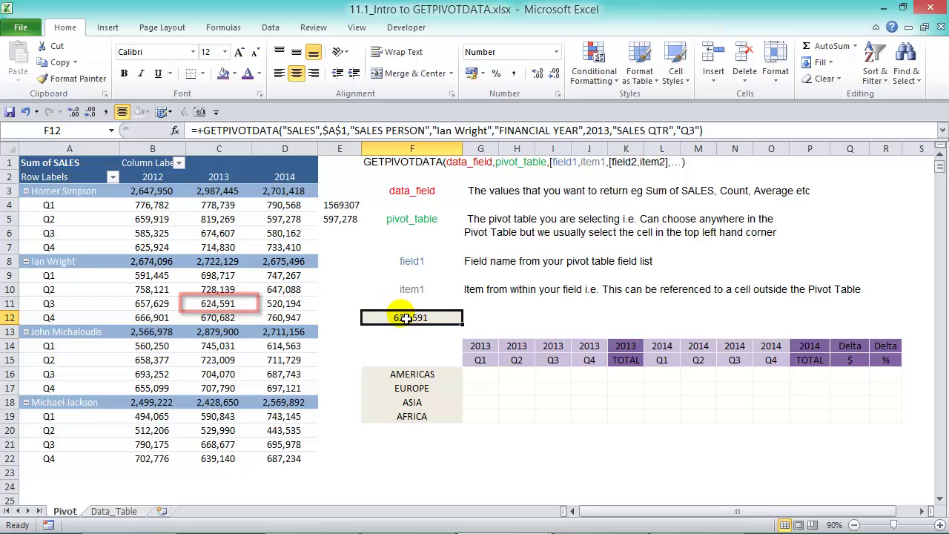
pyautogui.moveTo(436, 130); pyautogui.dragTo(486, 131)
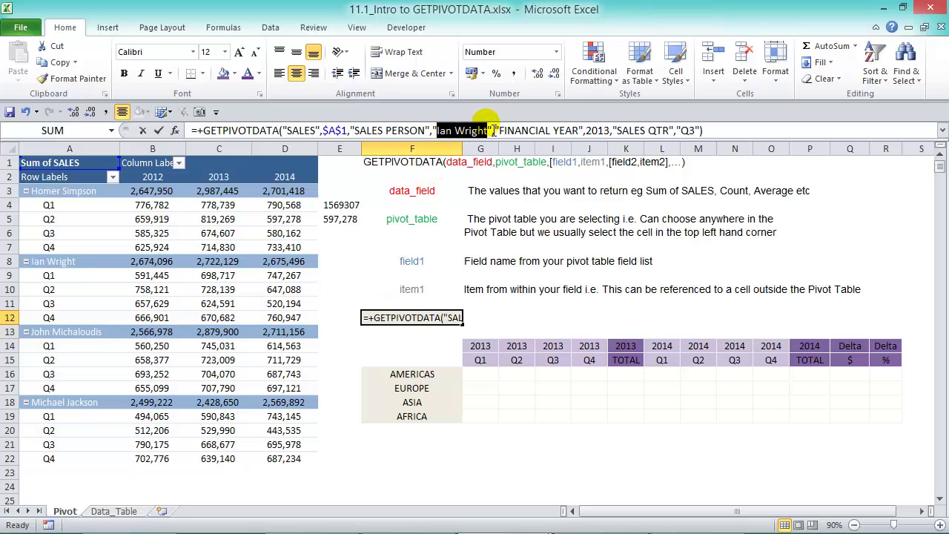
pyautogui.write('John Mic')
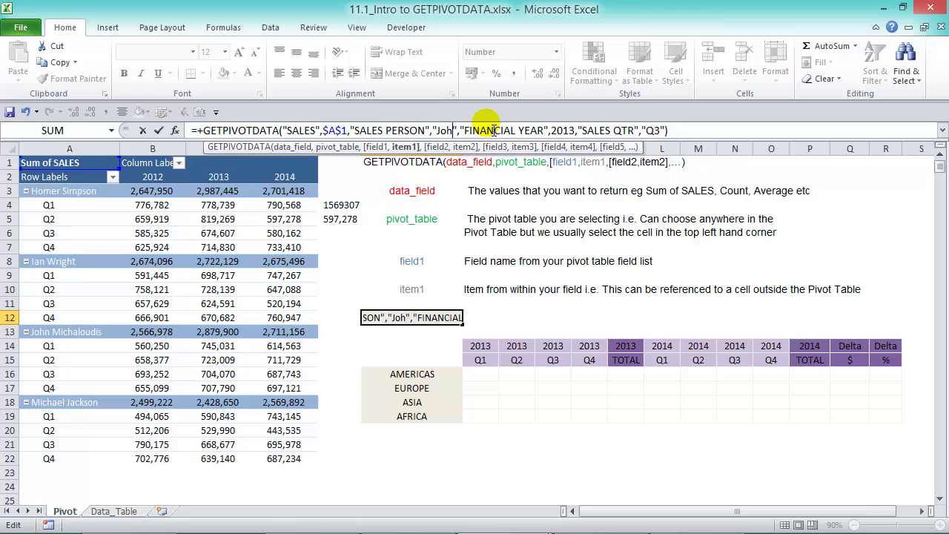
pyautogui.write('haloudis')
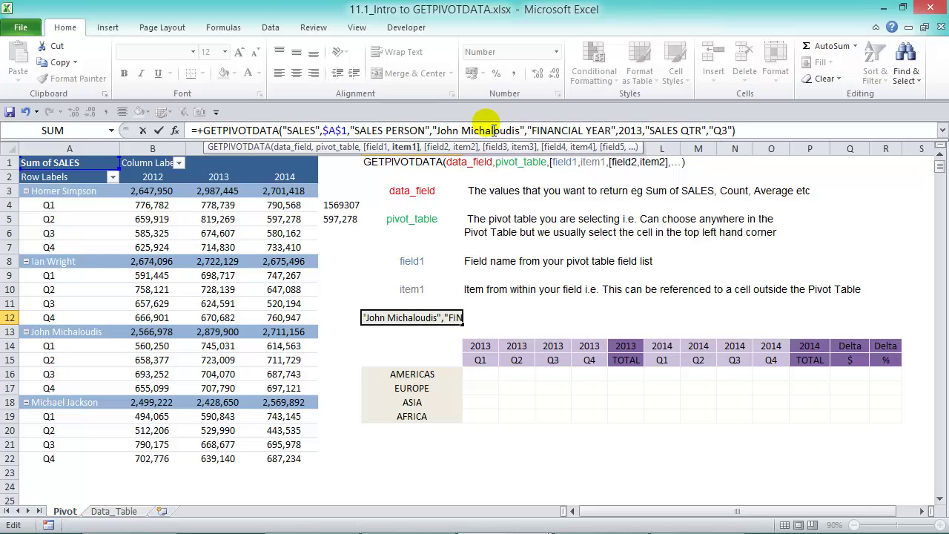
pyautogui.press('Return')
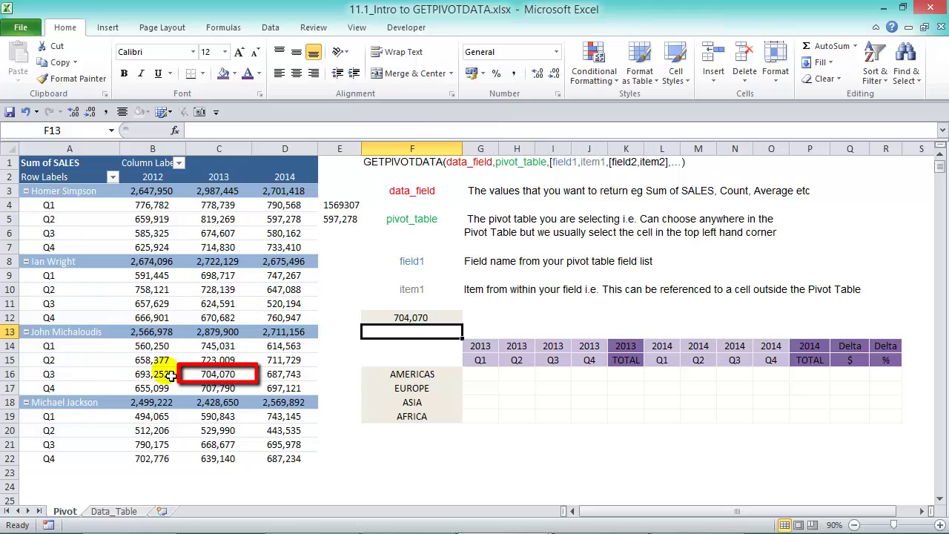
pyautogui.click(236, 390)
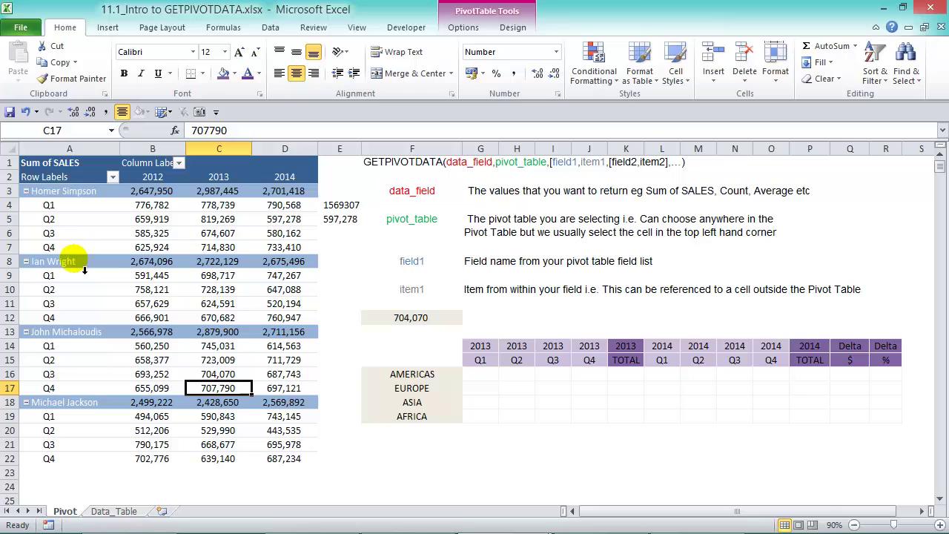
pyautogui.moveTo(160, 307)
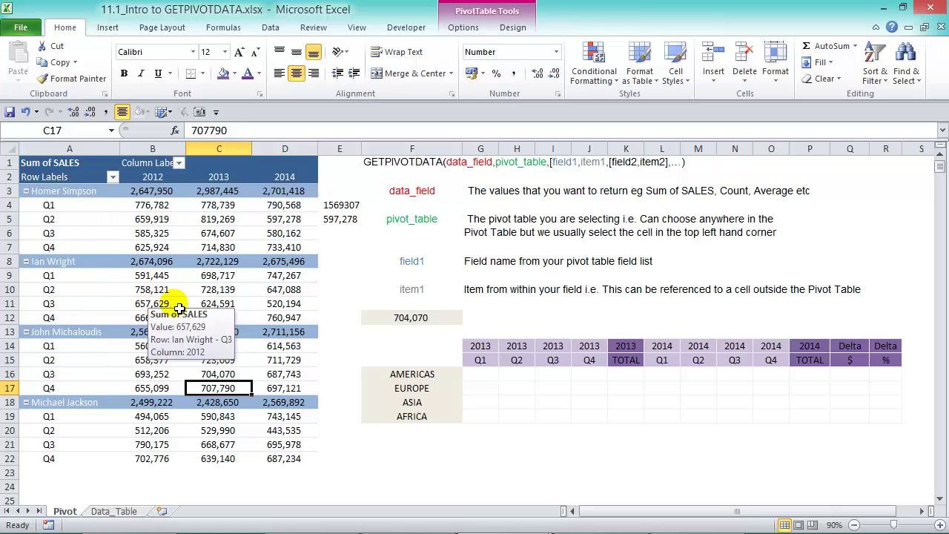